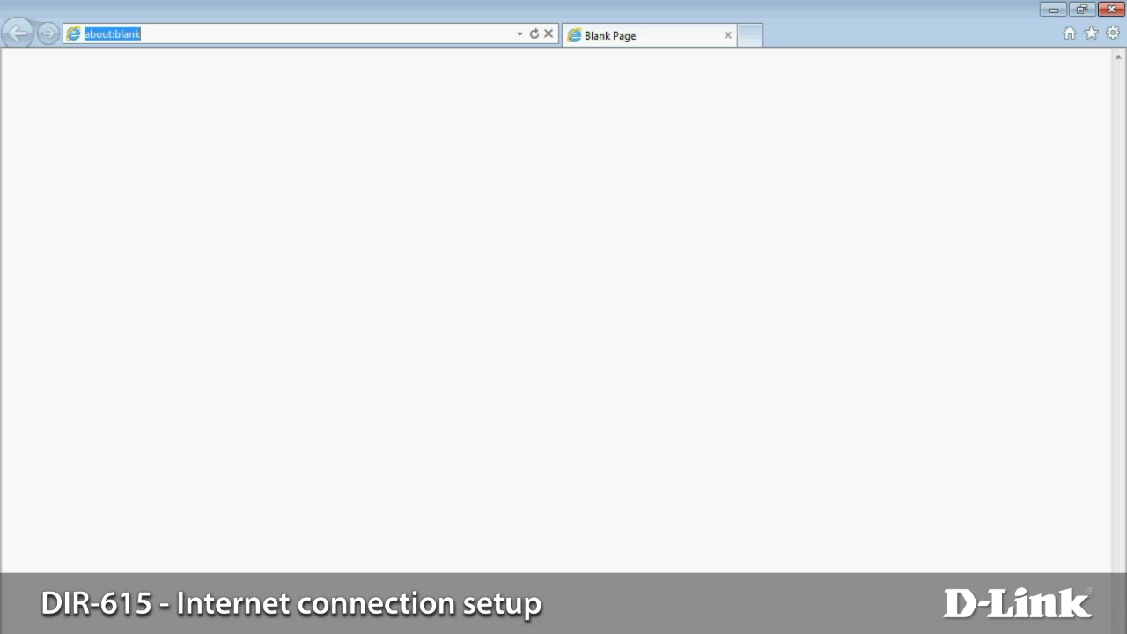
text(http:/)
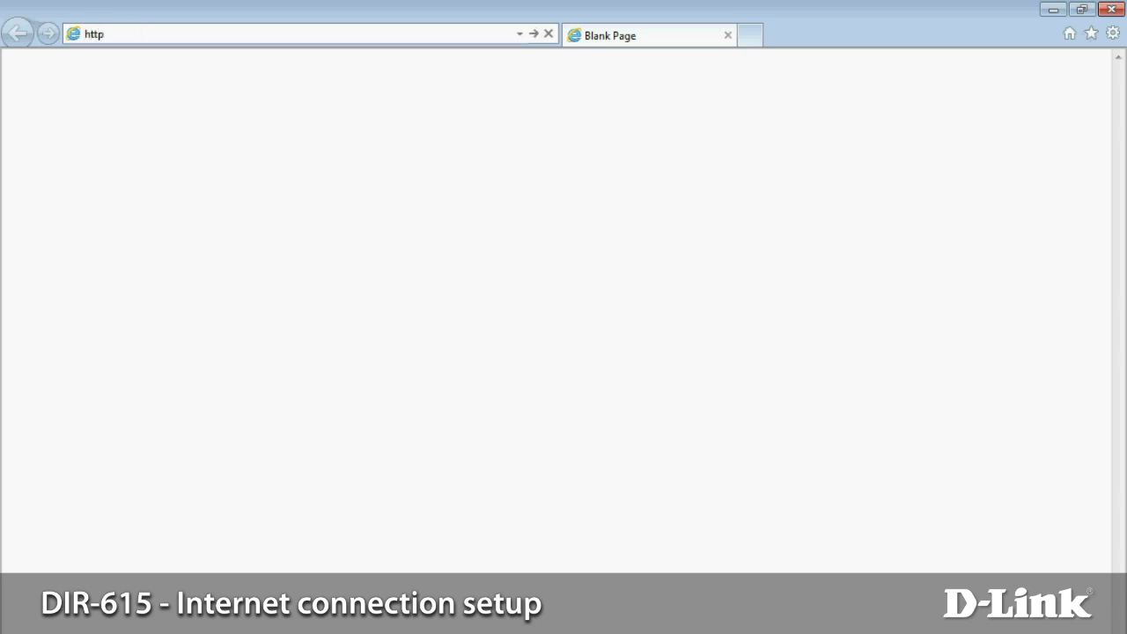
text(/192.168.0.1)
key(Return)
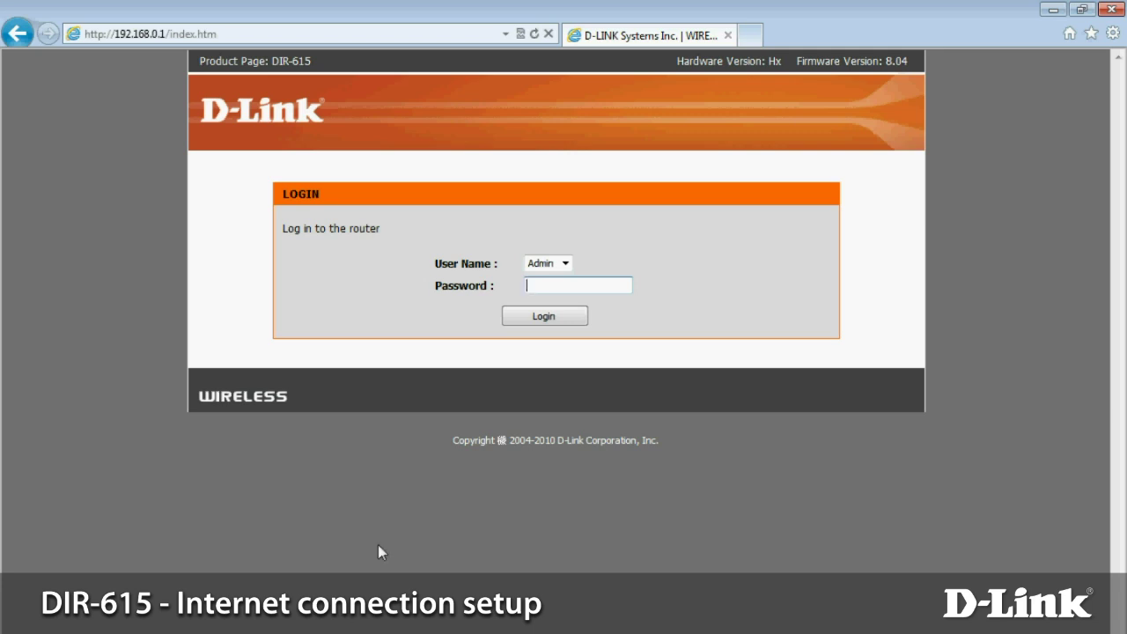
Step: Log in as Admin and launch the Internet Connection Setup Wizard
click(530, 317)
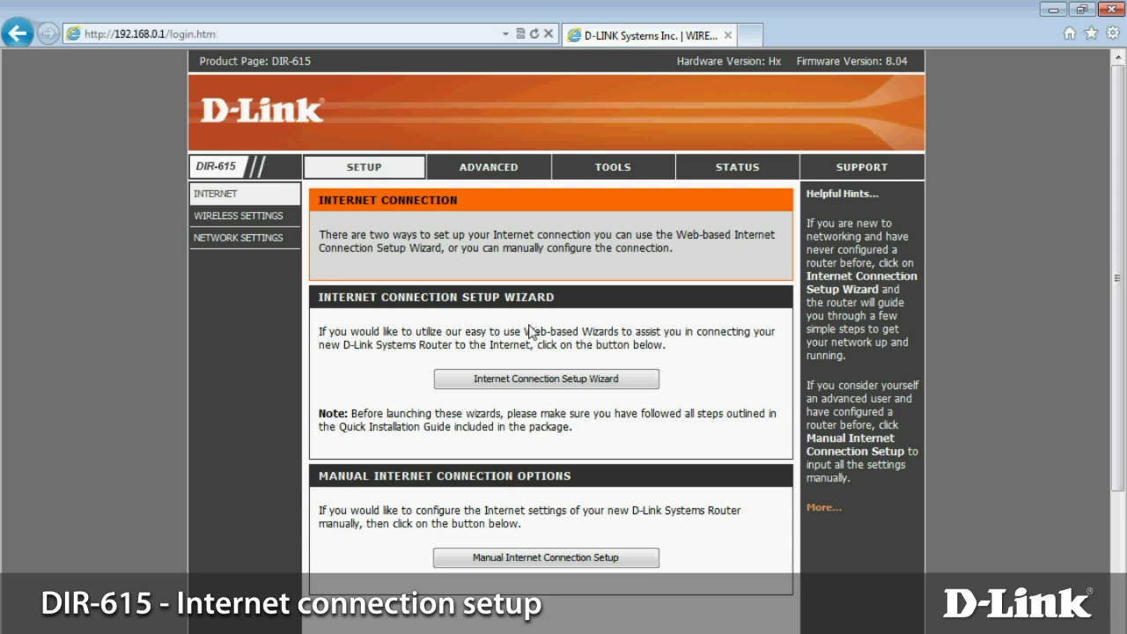
click(533, 383)
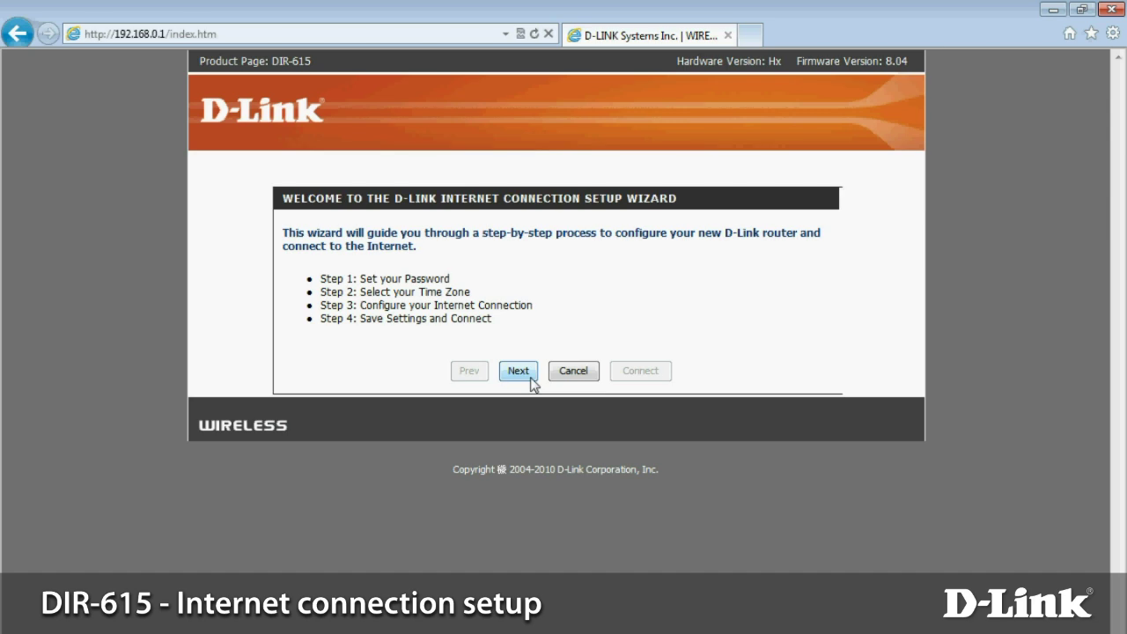
Step: Set a new admin password and confirm it in the verify field
click(519, 370)
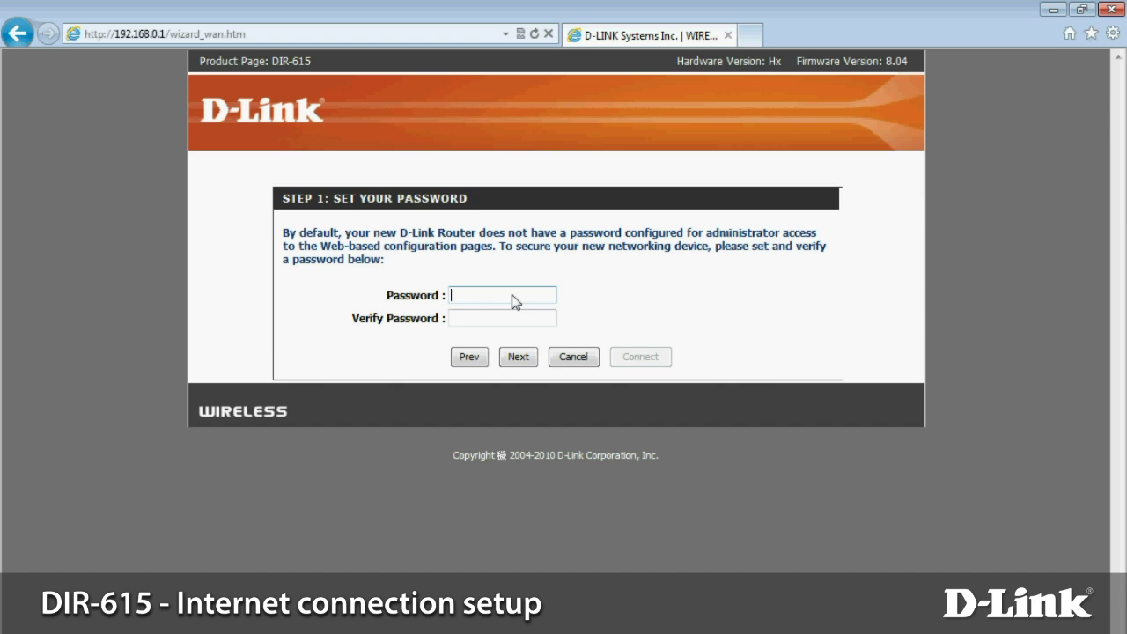
text(********)
key(Tab)
text(********)
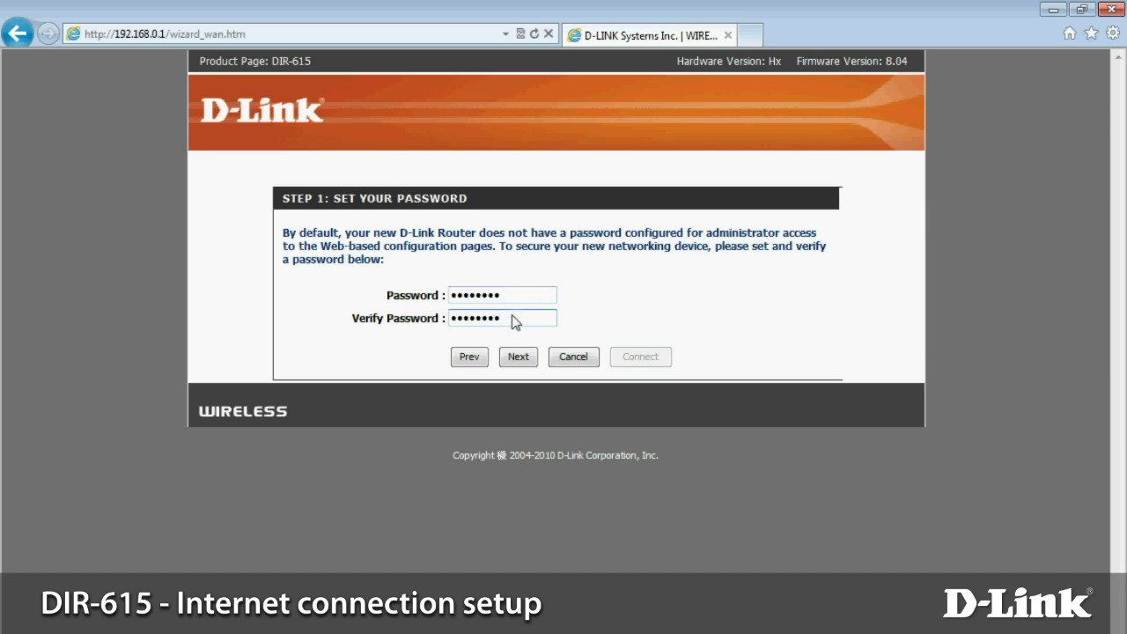
click(518, 356)
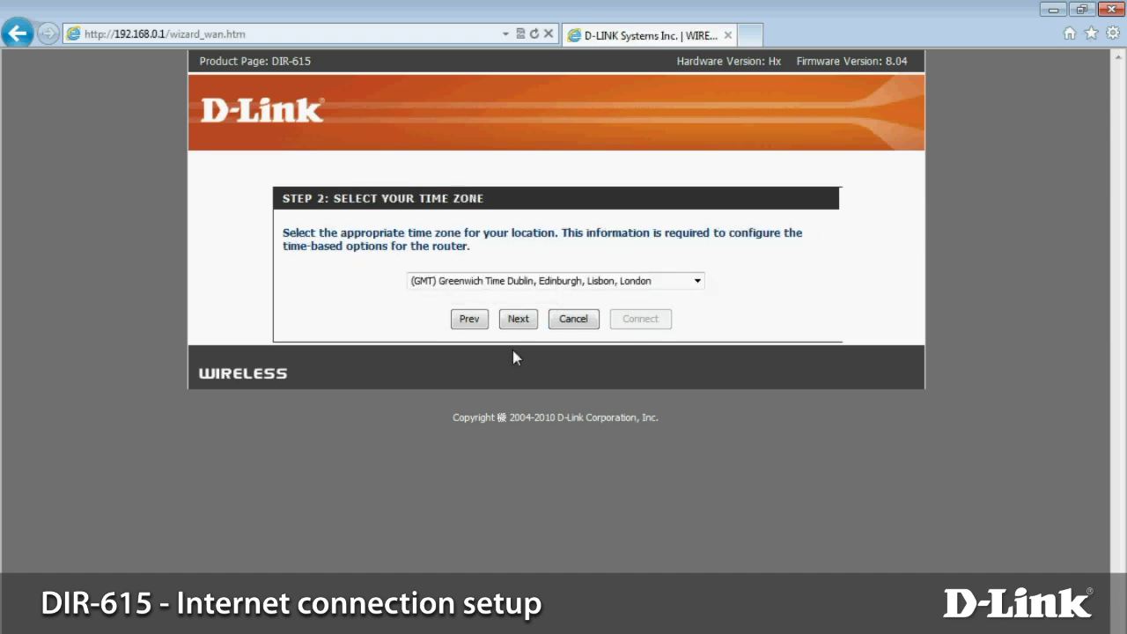
Step: Set the router's time zone to (GMT+08:00) Taipei
click(618, 282)
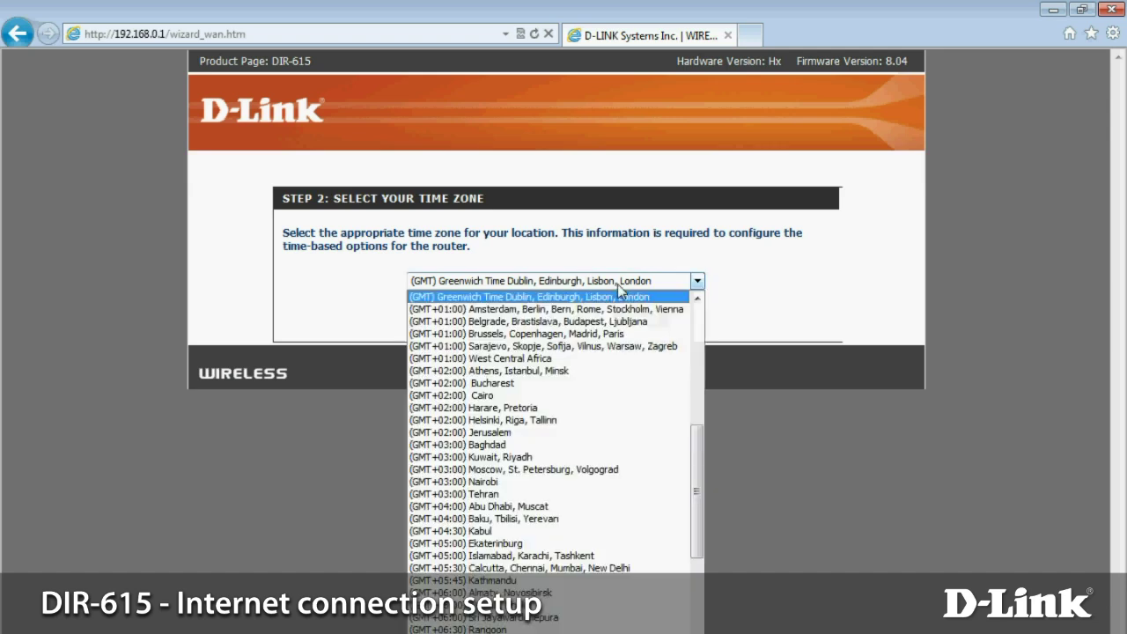
drag(696, 454, 696, 546)
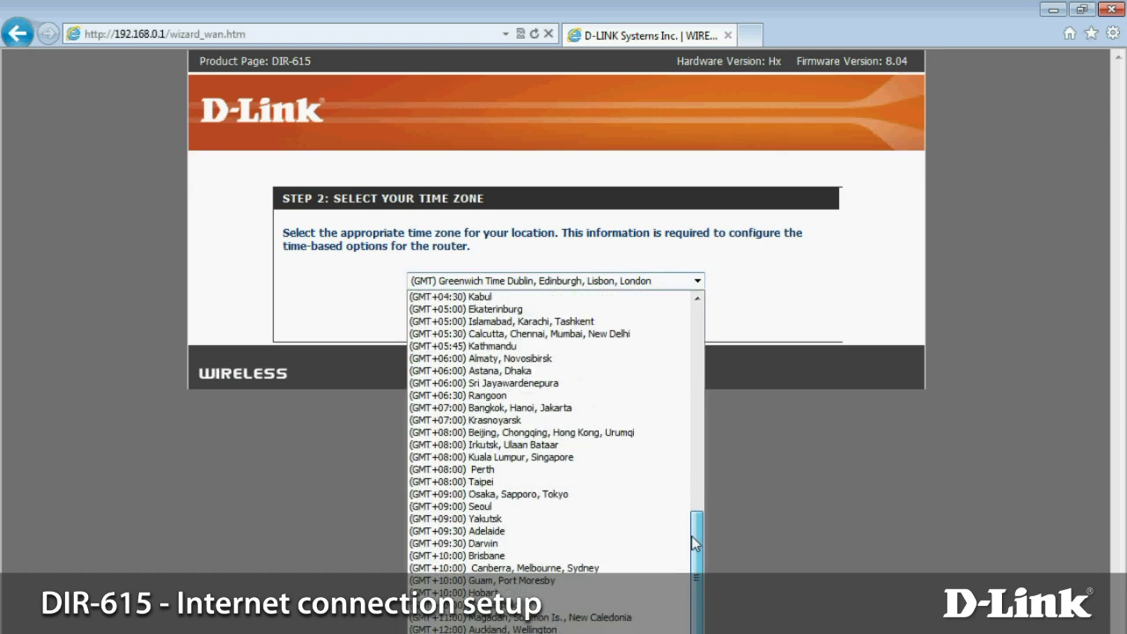
click(639, 482)
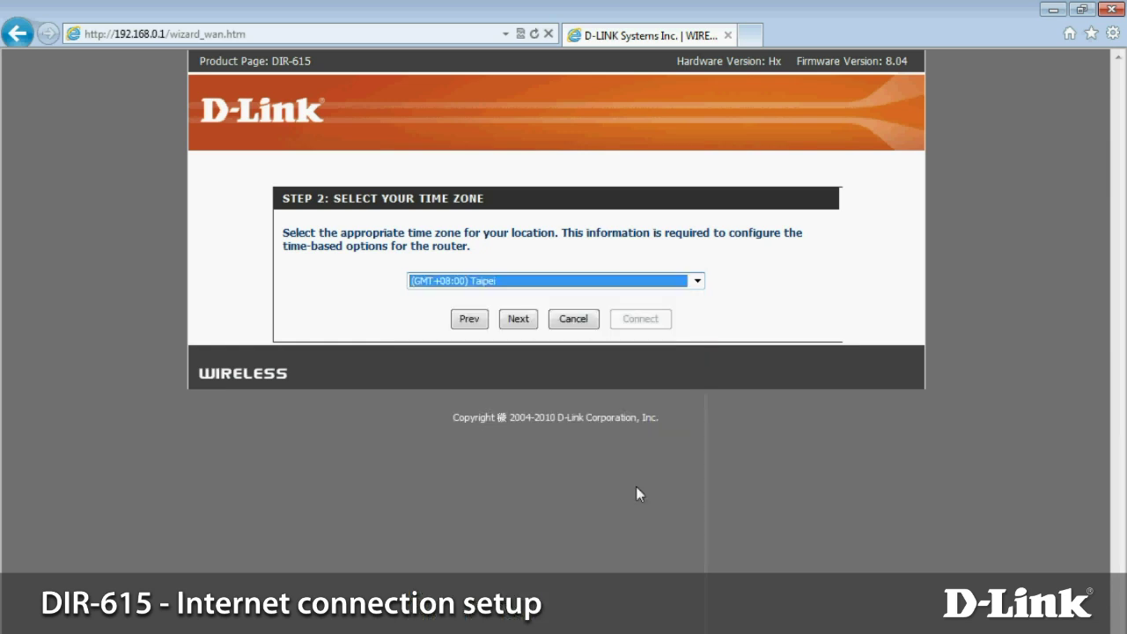
click(528, 320)
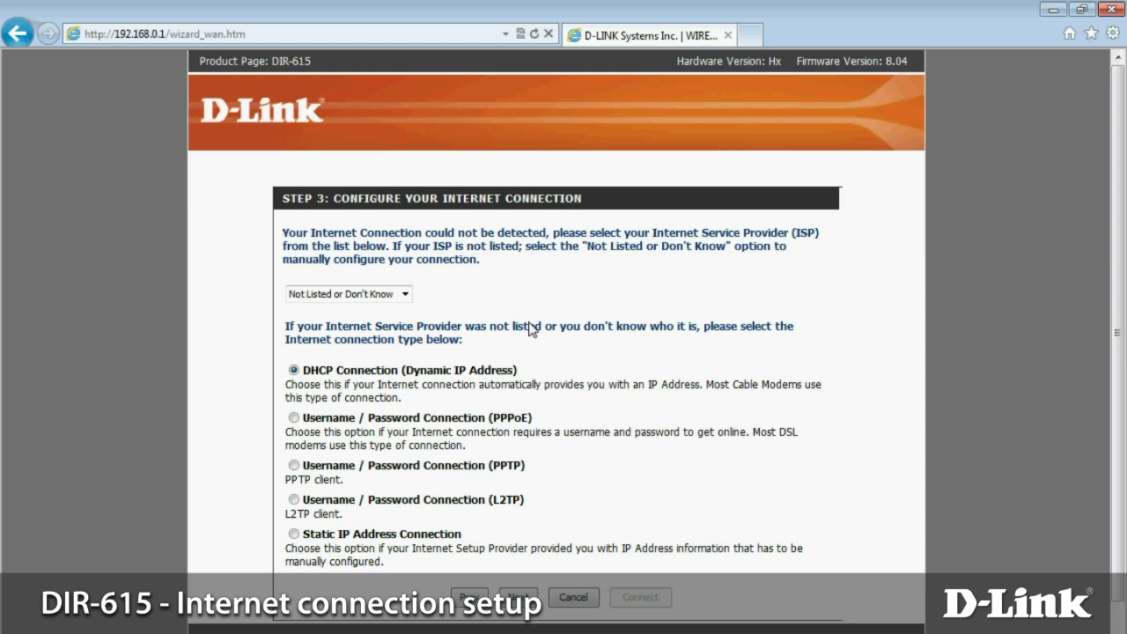
click(407, 296)
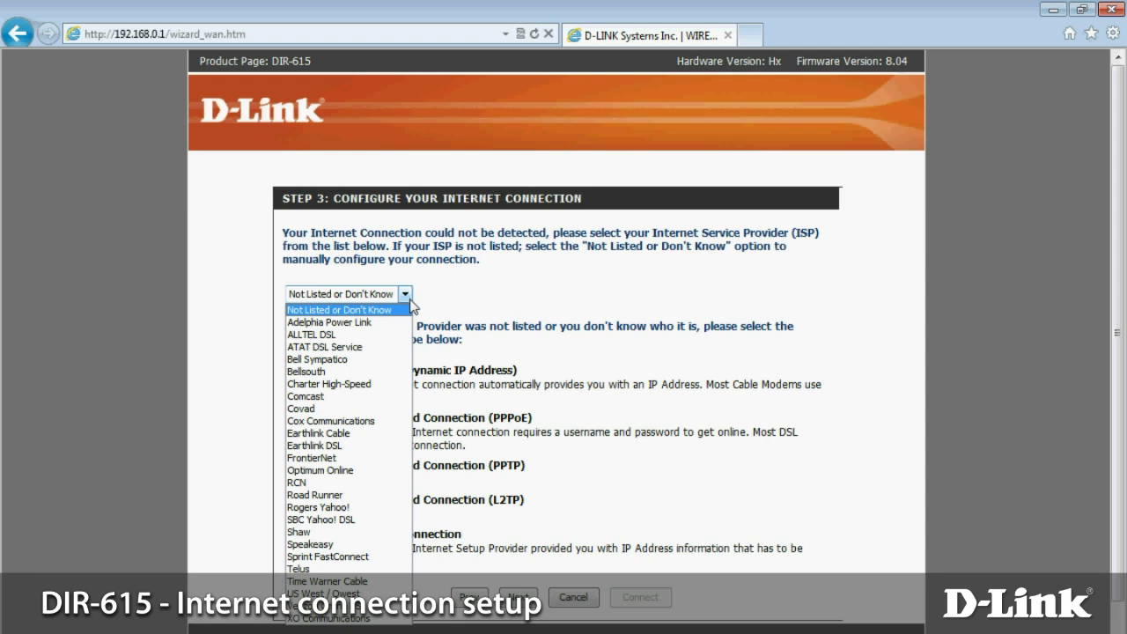
click(409, 299)
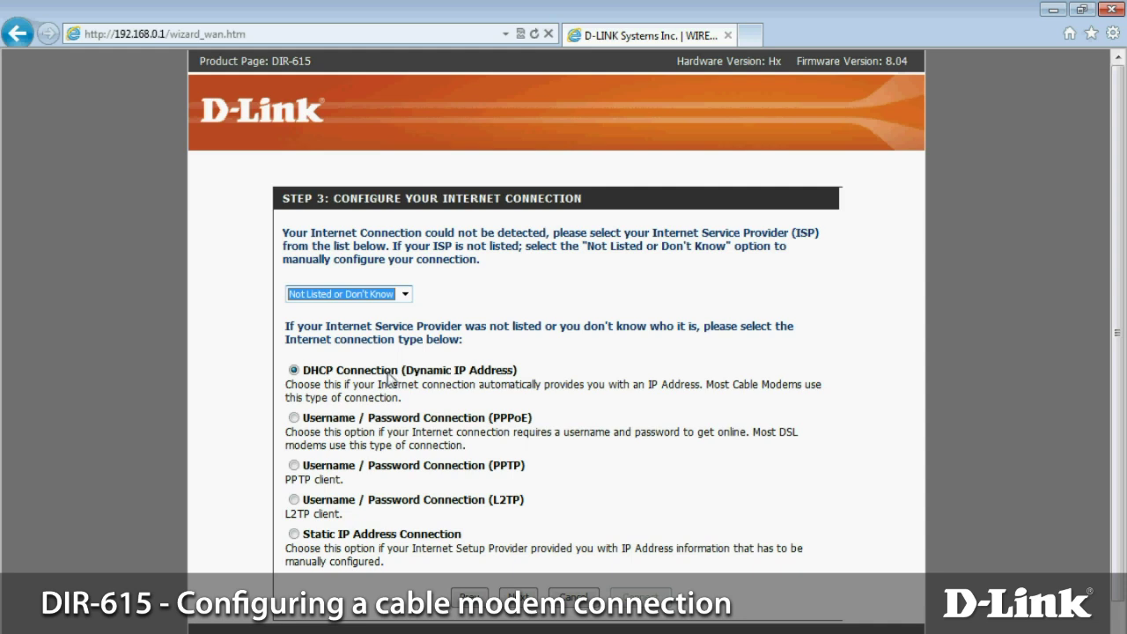
Step: Submit a DHCP connection with host name DIR-615, then select PPPoE instead
click(294, 370)
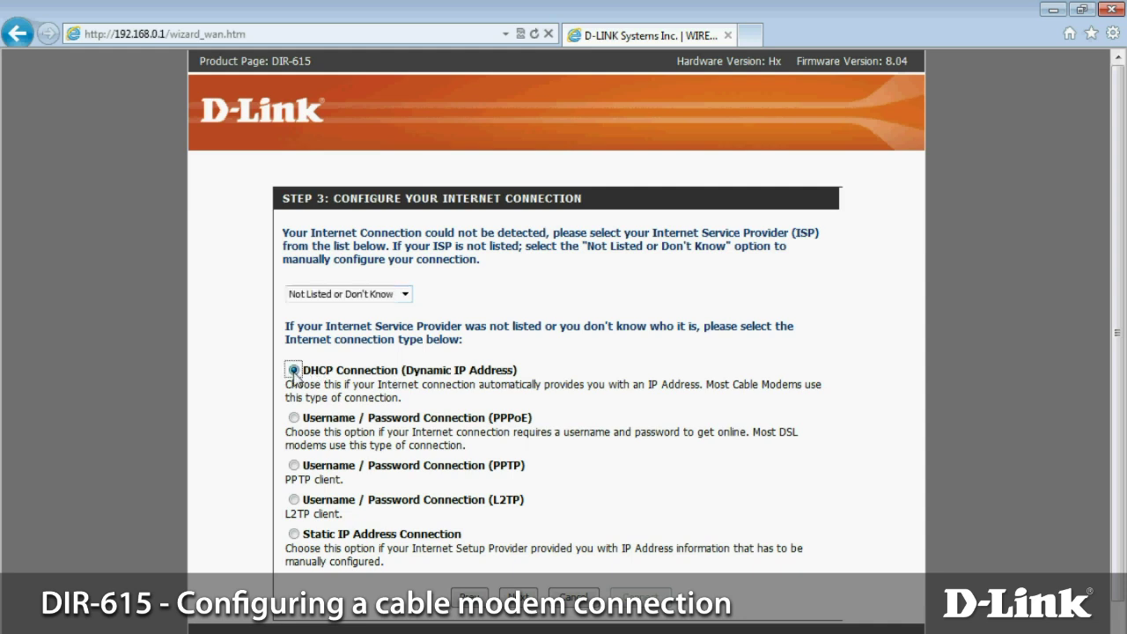
click(509, 587)
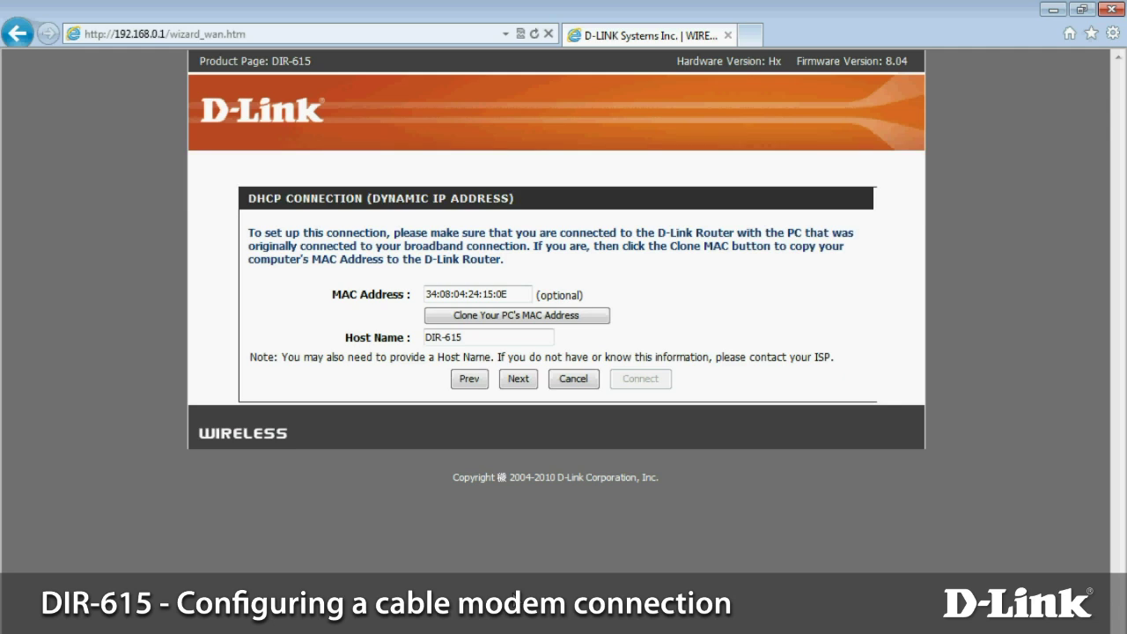
click(519, 379)
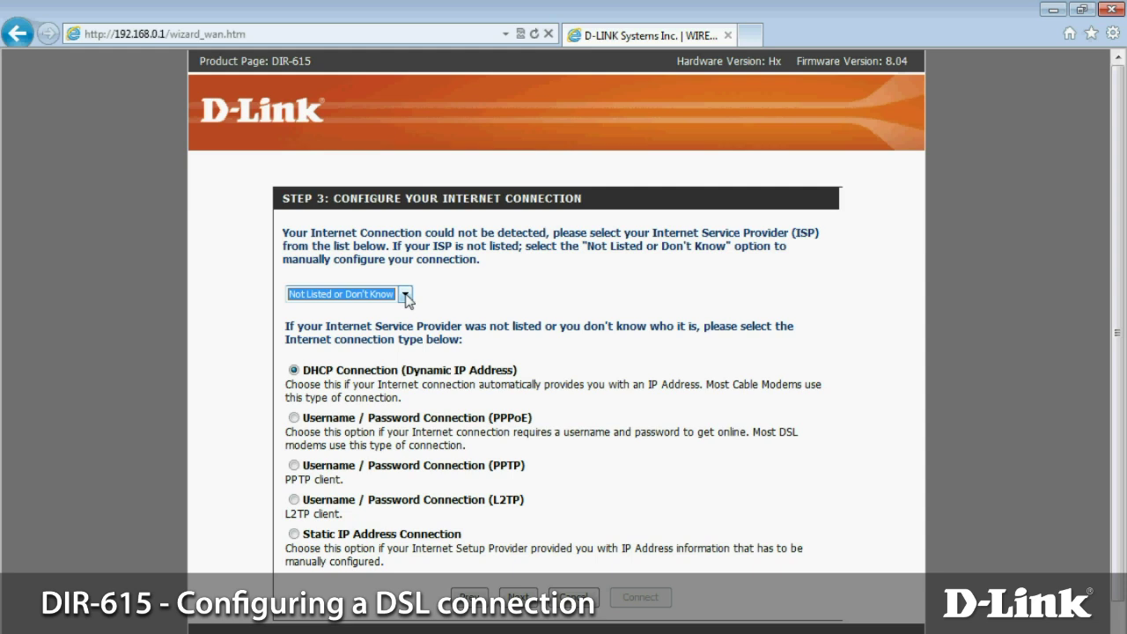
click(294, 418)
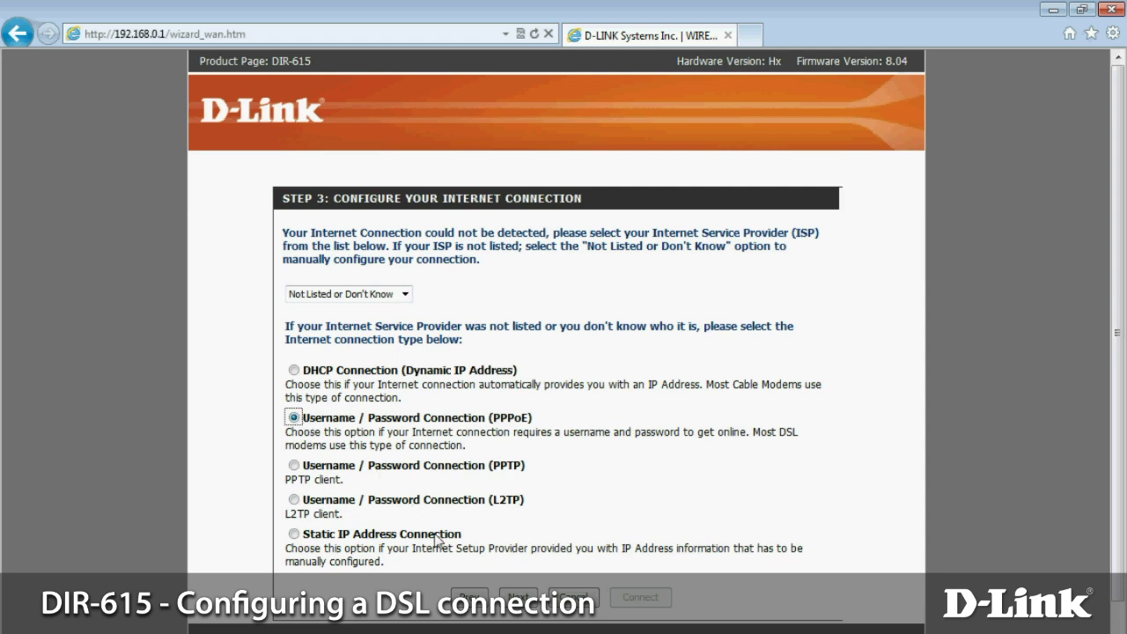
Step: Enter the PPPoE account user name, replace and verify its password, and continue
click(515, 597)
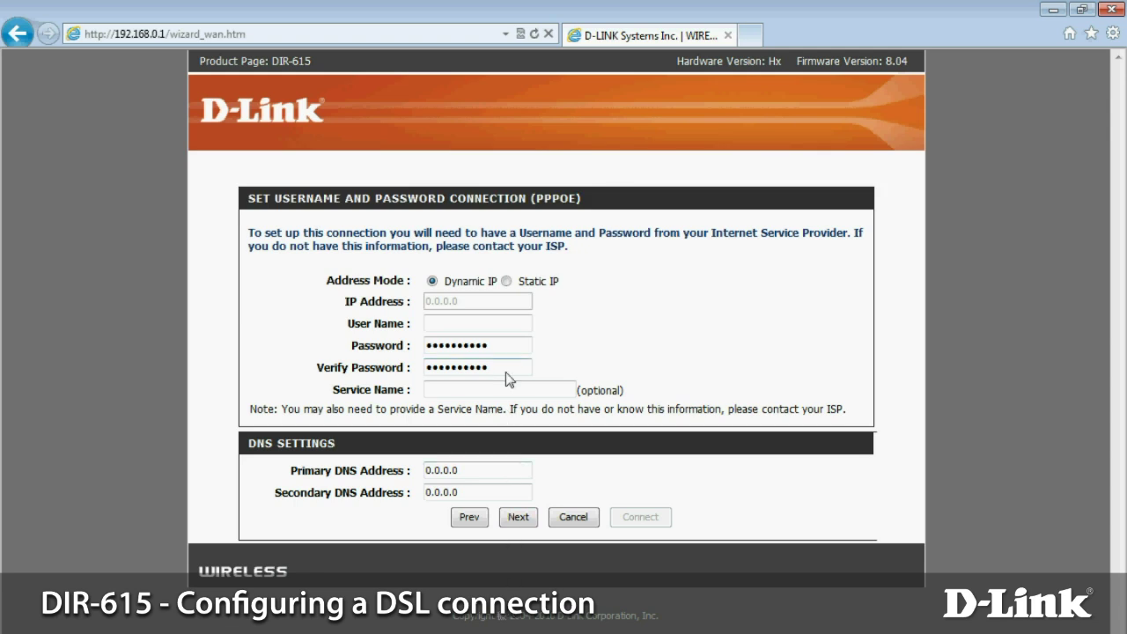
click(508, 326)
text(jsmith1)
key(Tab)
key(End)
key(BackSpace)
key(BackSpace)
key(BackSpace)
key(BackSpace)
key(BackSpace)
key(BackSpace)
key(BackSpace)
key(BackSpace)
key(BackSpace)
key(BackSpace)
text(password)
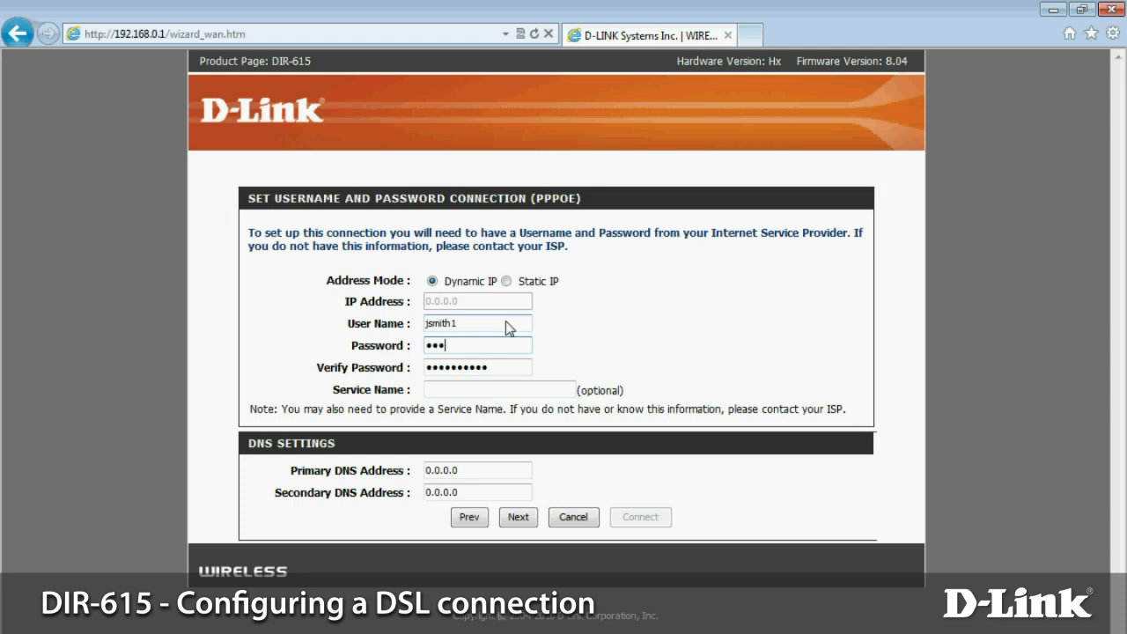
key(Tab)
key(End)
key(BackSpace)
key(BackSpace)
key(BackSpace)
key(BackSpace)
key(BackSpace)
key(BackSpace)
key(BackSpace)
key(BackSpace)
key(BackSpace)
key(BackSpace)
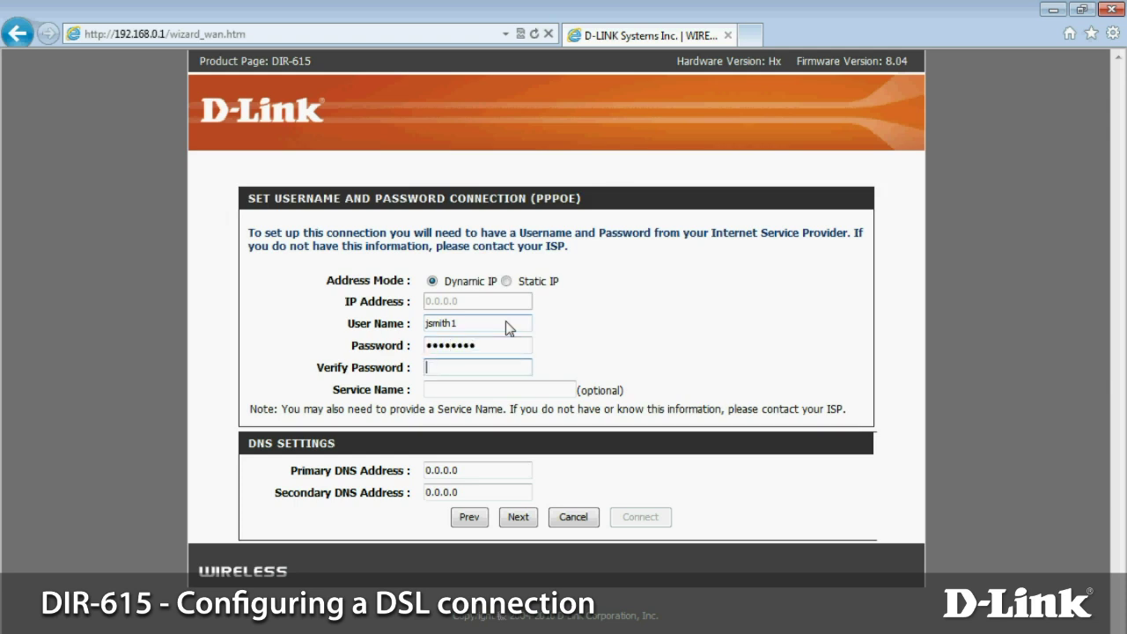
text(password)
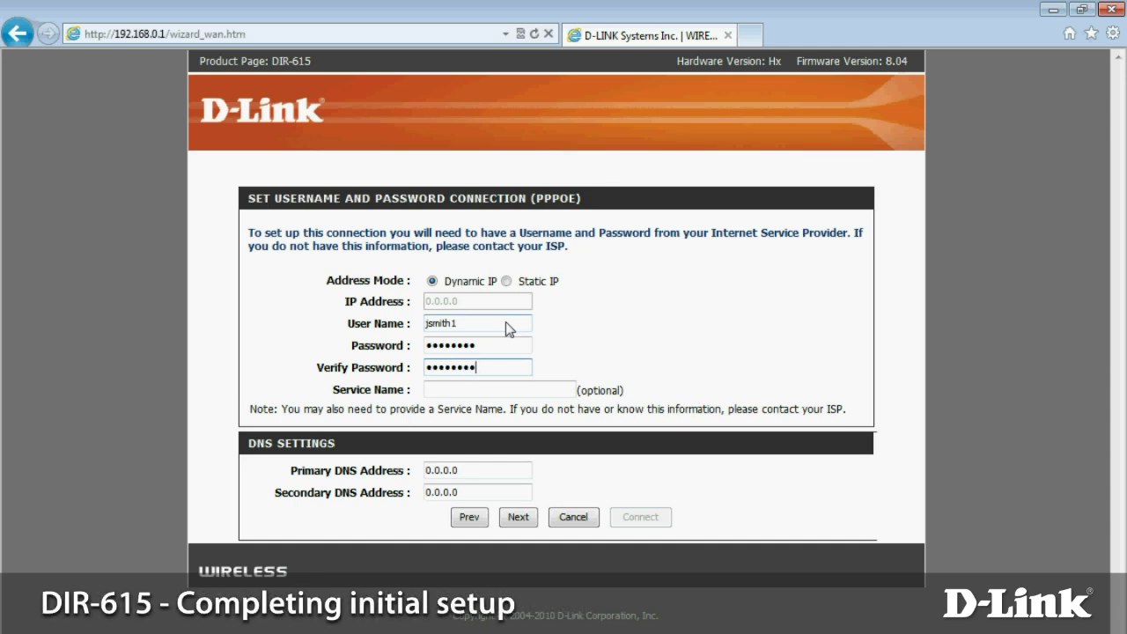
click(525, 509)
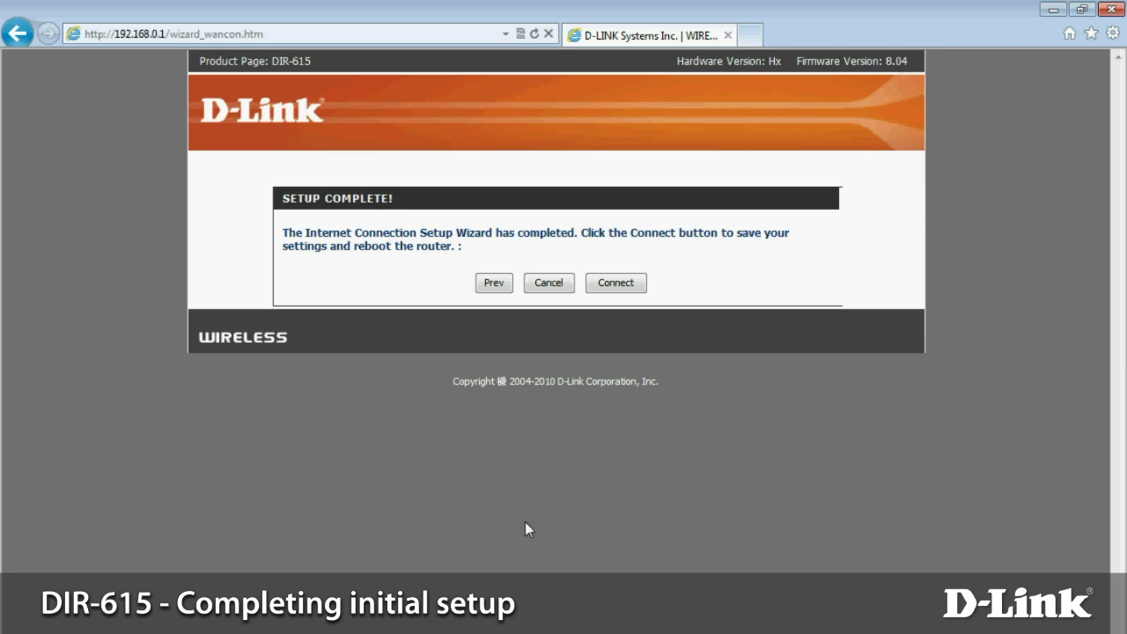
Step: Connect from the Setup Complete page to save settings and reboot the router
click(604, 283)
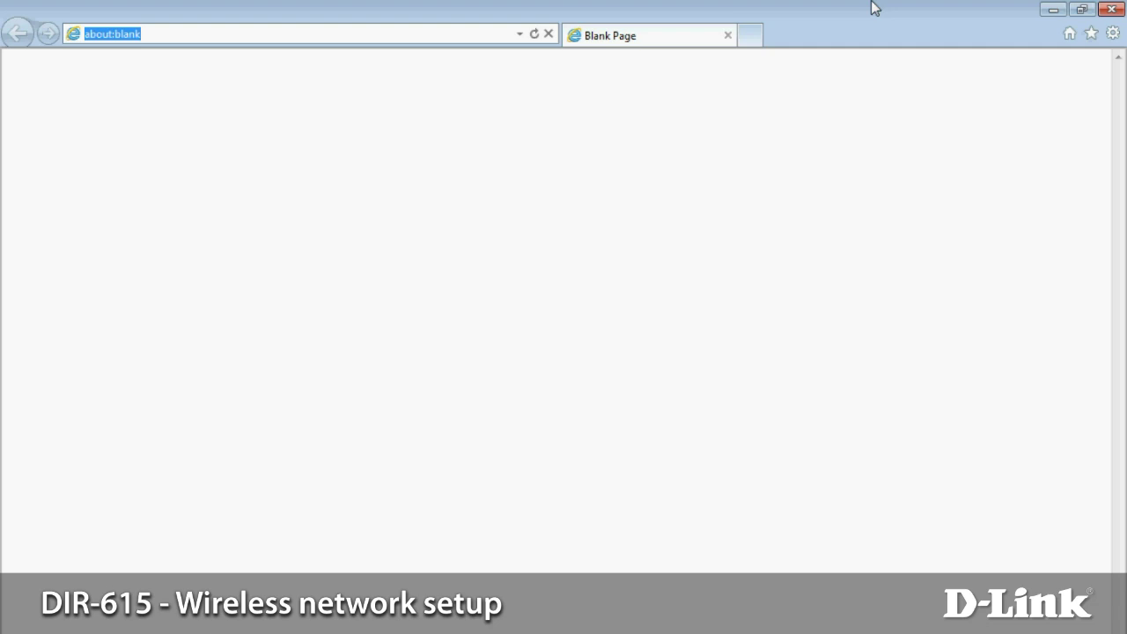
Step: Reload the router login page at 192.168.0.1 using the address suggestion
text(h)
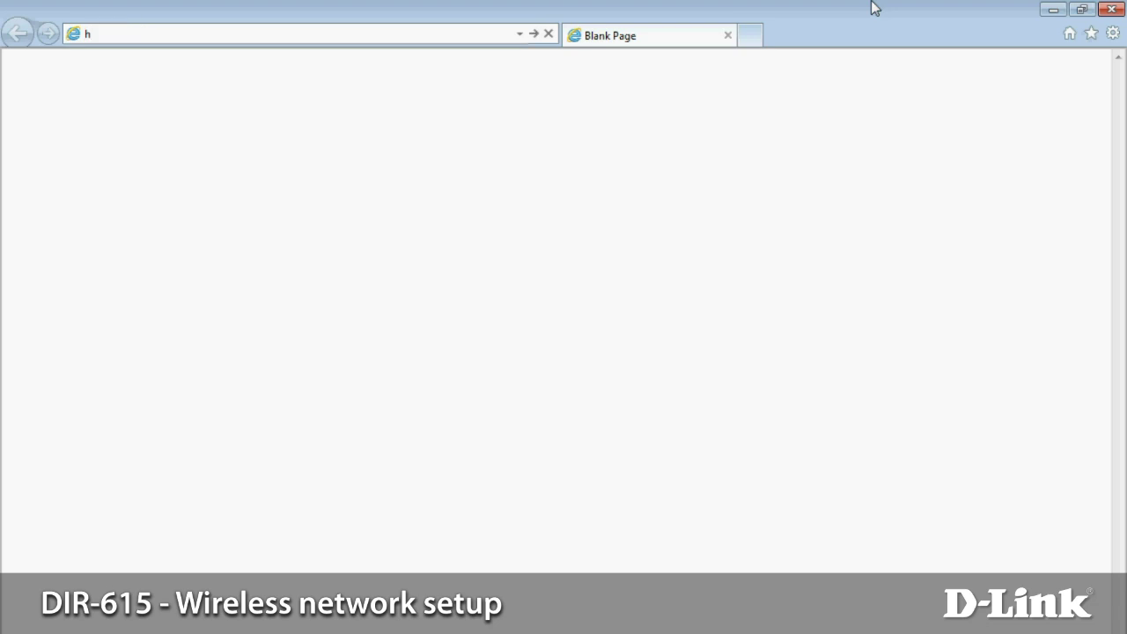
text(ttp://192.)
key(Down)
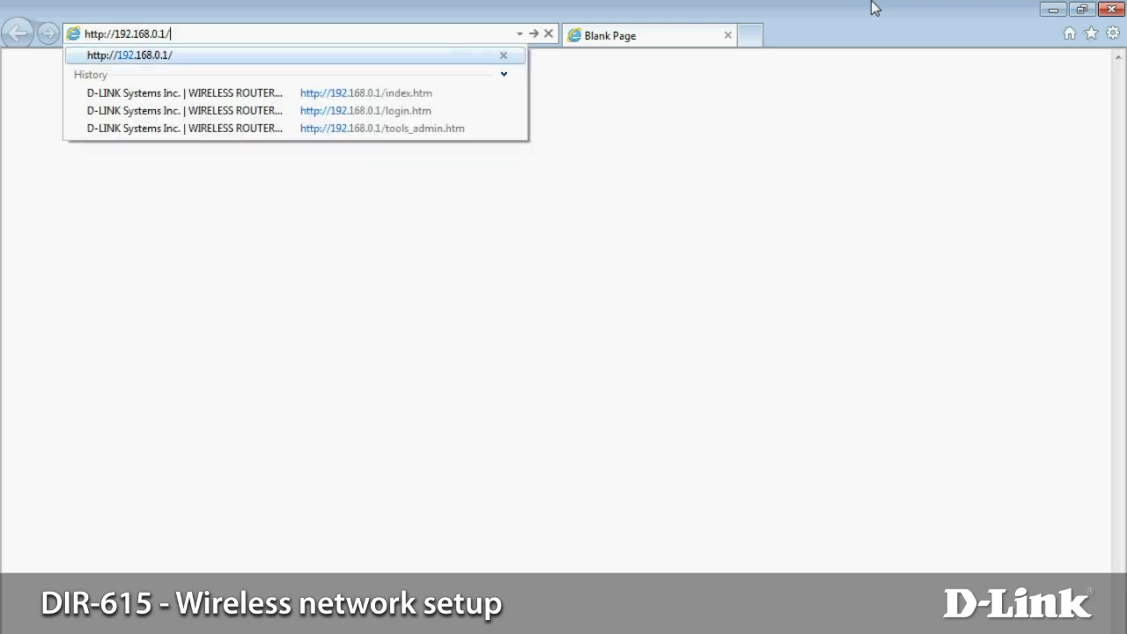
key(Return)
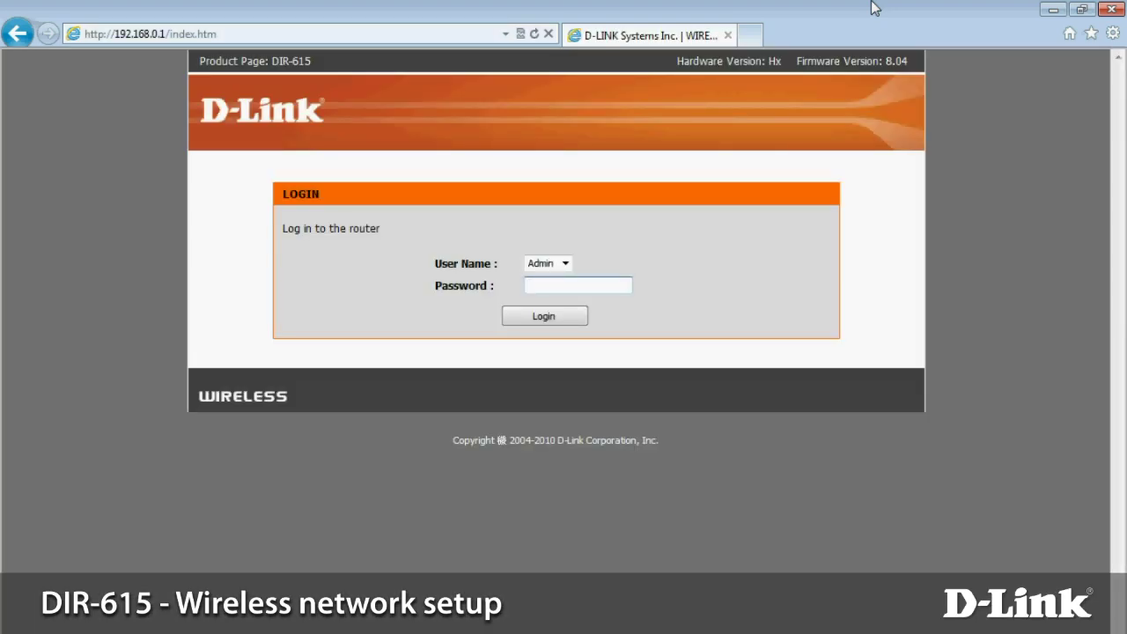
Step: Log in with the admin password and go to the Wireless Settings page
text(••••••••••)
click(575, 317)
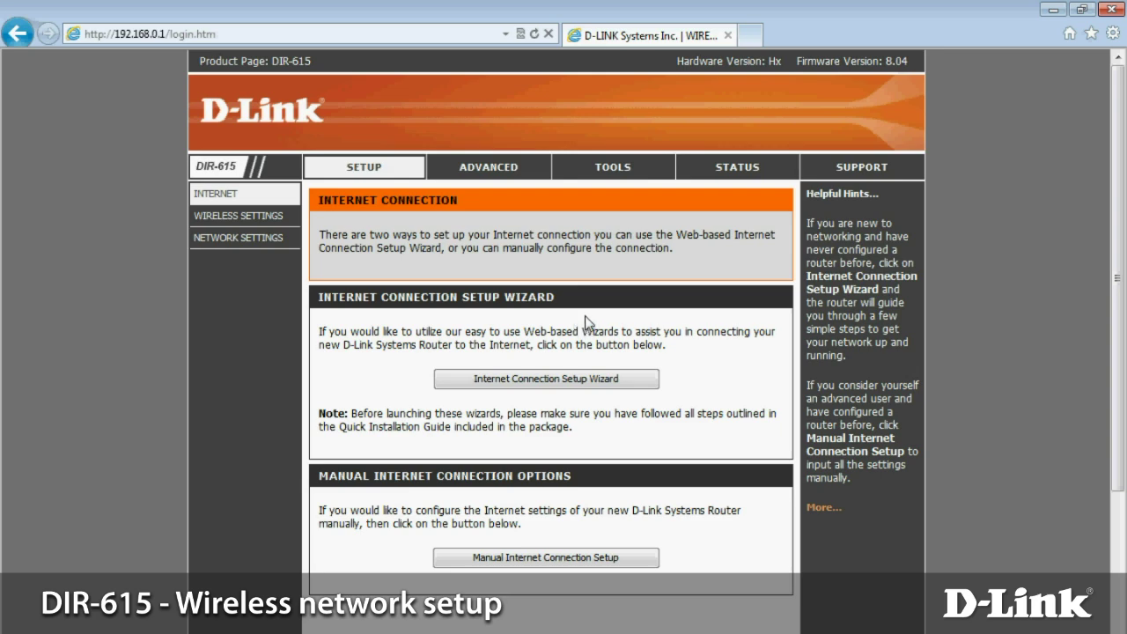
click(273, 220)
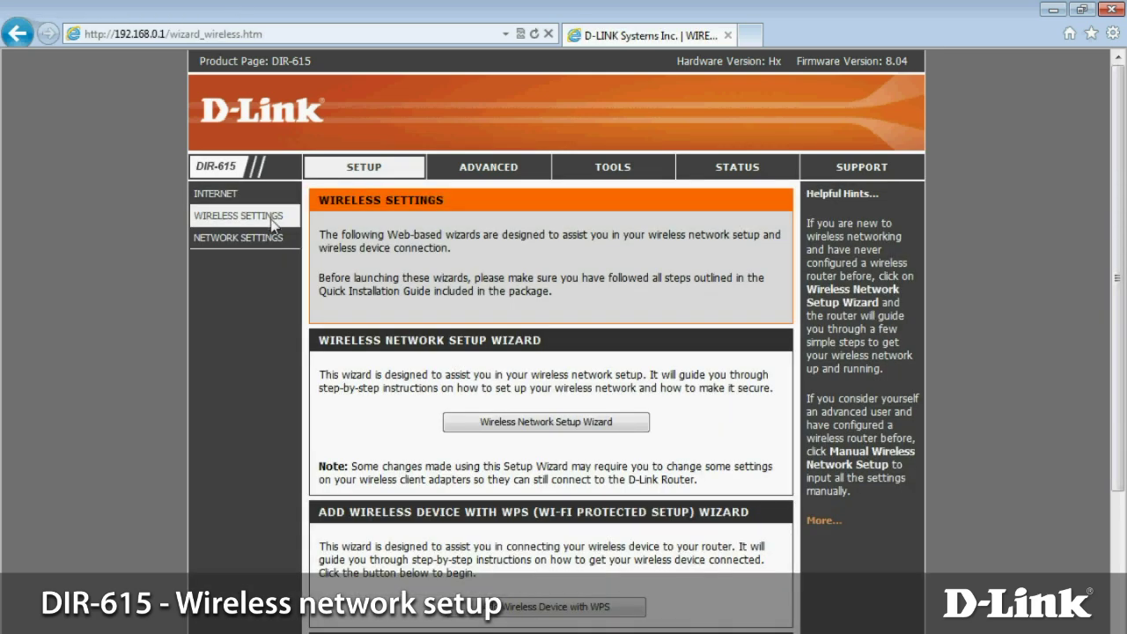
Step: In the wireless wizard, rename the SSID 'dlink' to 'my home network' with a manual WPA key
click(519, 424)
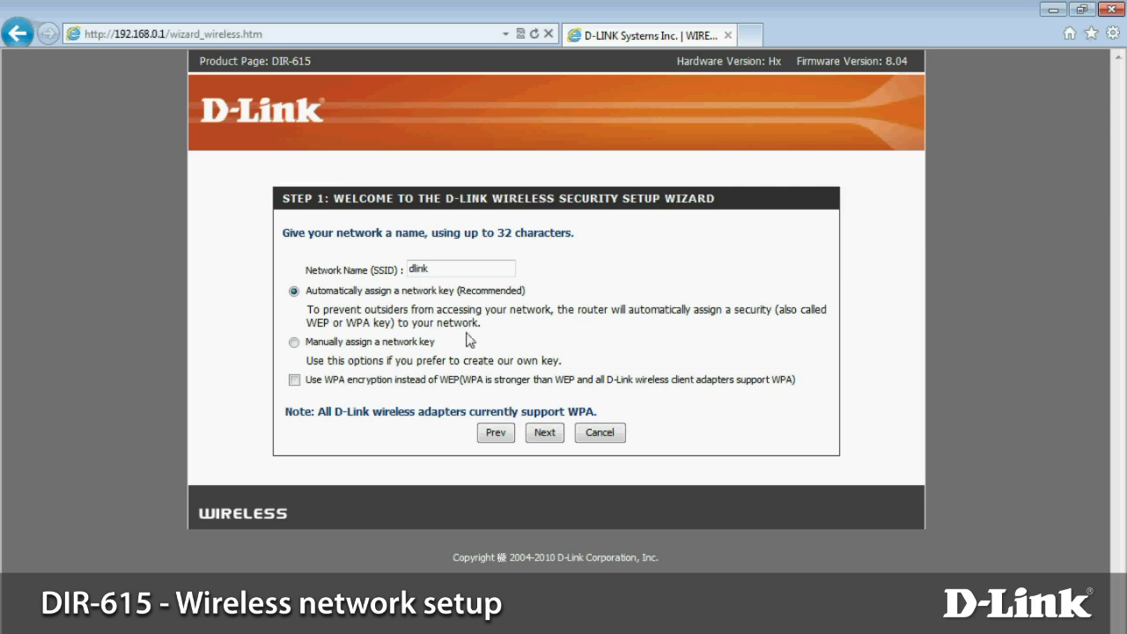
drag(458, 269, 377, 273)
text(my home network)
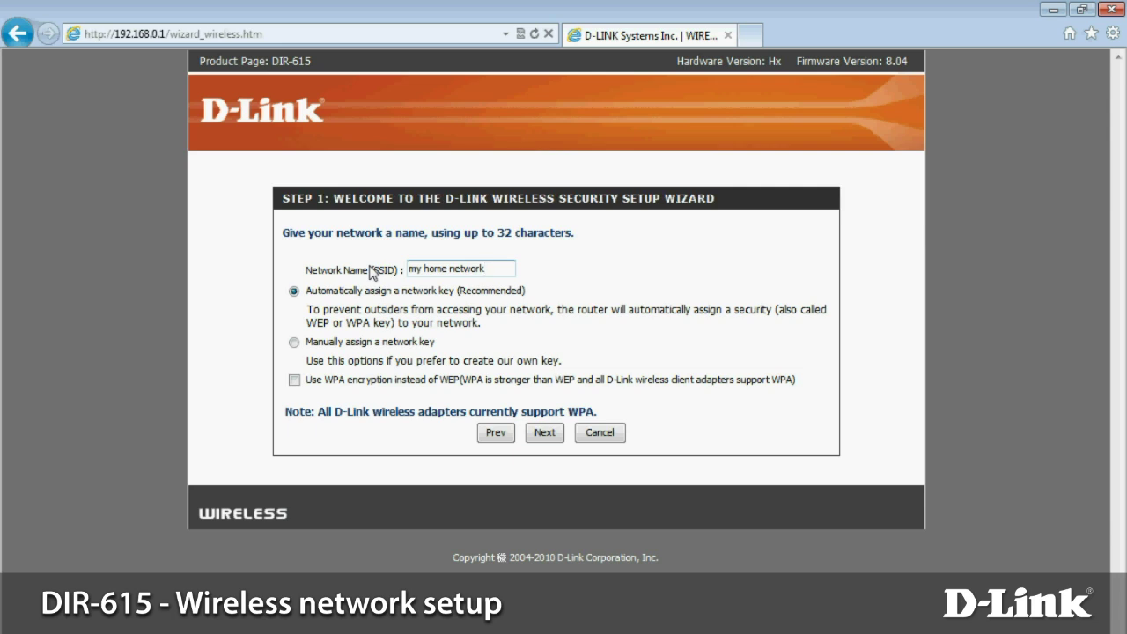
click(296, 342)
click(294, 380)
click(543, 433)
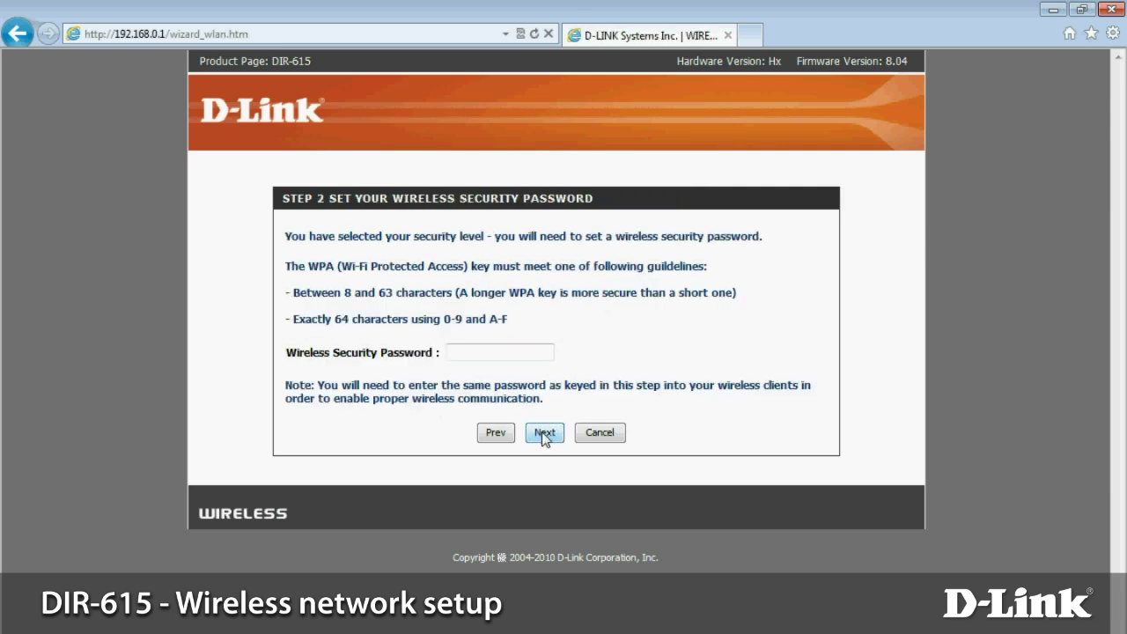
Step: Enter the wireless security password and submit it
click(515, 361)
click(544, 431)
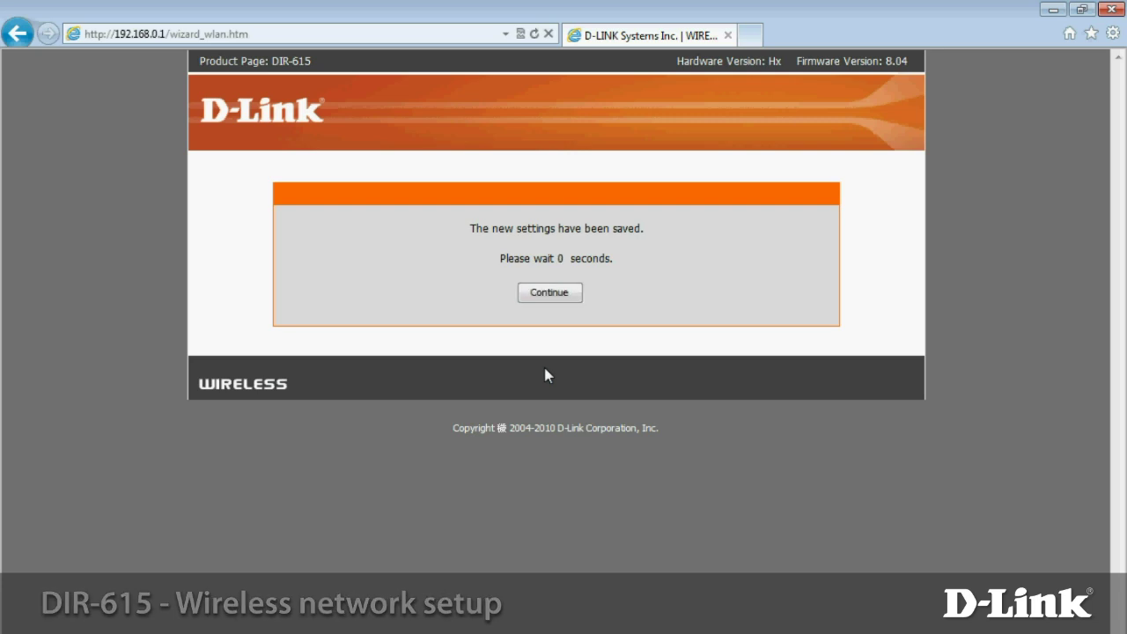
Step: Continue past the saved-settings notice back to the Wireless Settings page
click(555, 299)
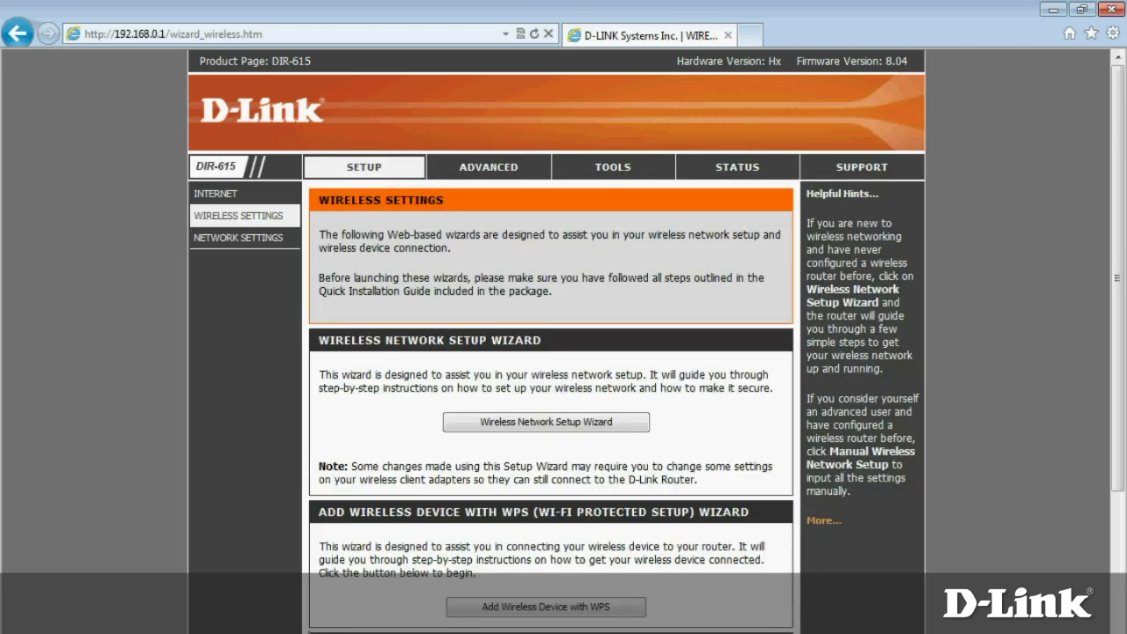